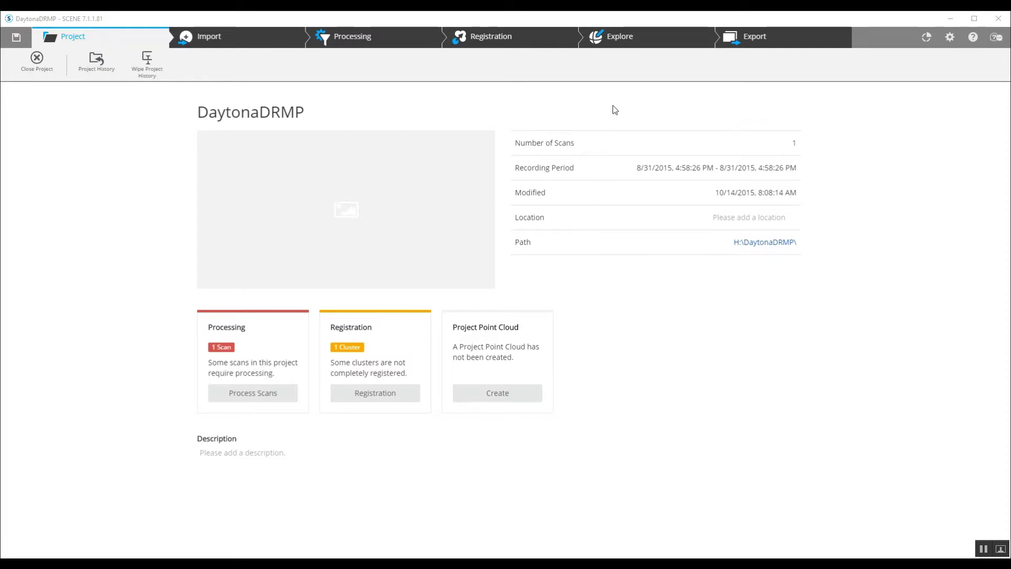
- Load the DaytonaA063 scan in the Explore workspace and inspect its point cloud in 3D from several angles
left_click(611, 38)
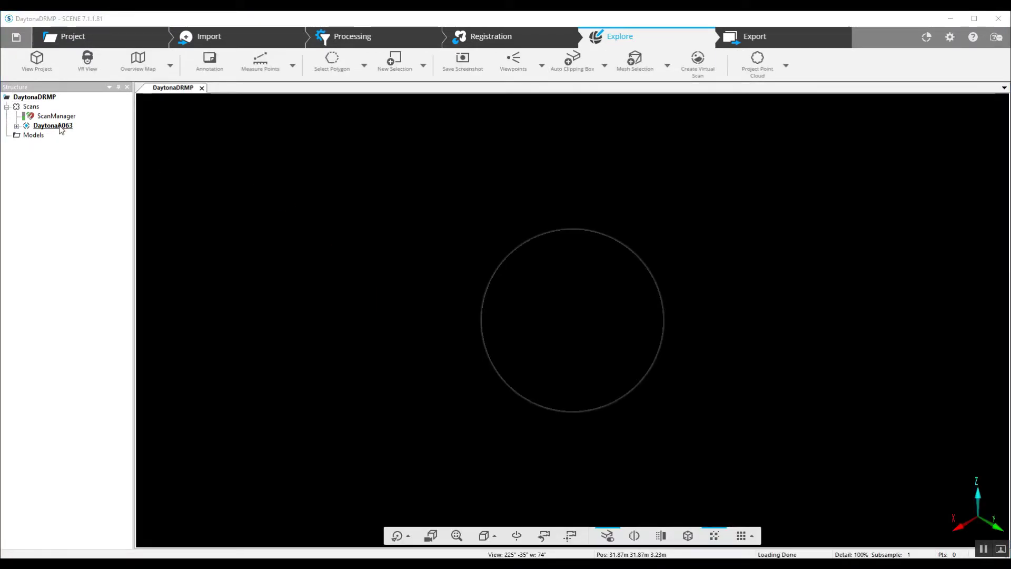
right_click(61, 127)
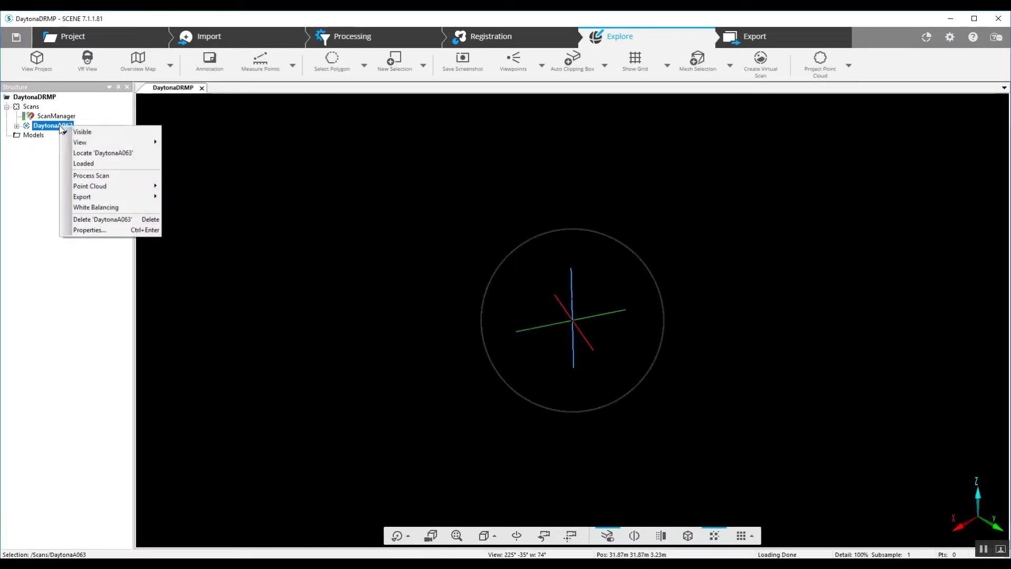
left_click(76, 164)
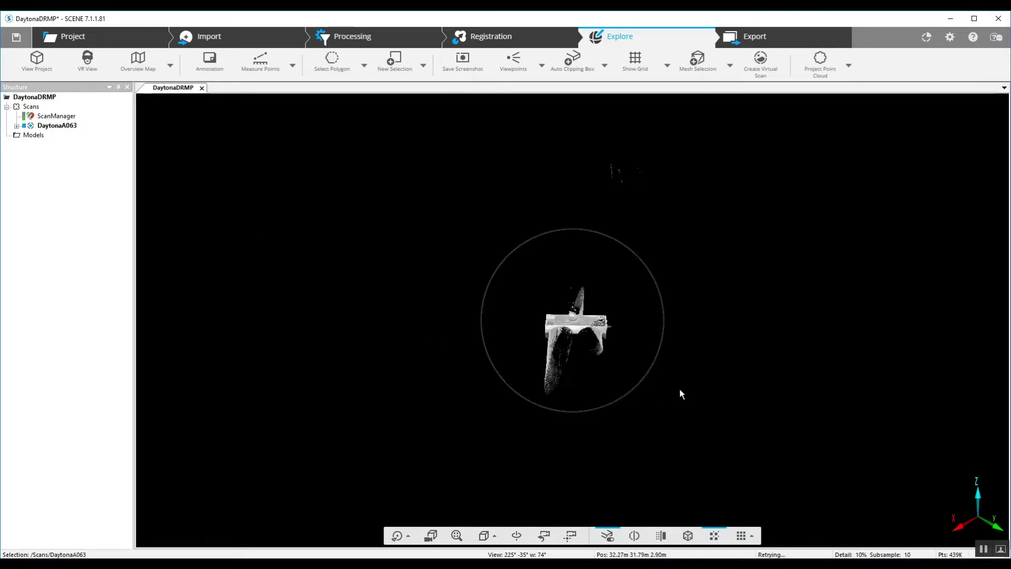
scroll(688, 375, "up", 5)
mouse_move(758, 362)
left_mouse_down()
mouse_move(770, 379)
mouse_move(642, 430)
mouse_move(522, 399)
mouse_move(314, 229)
mouse_move(193, 196)
mouse_move(296, 352)
mouse_move(327, 260)
mouse_move(334, 291)
mouse_move(327, 277)
left_mouse_up()
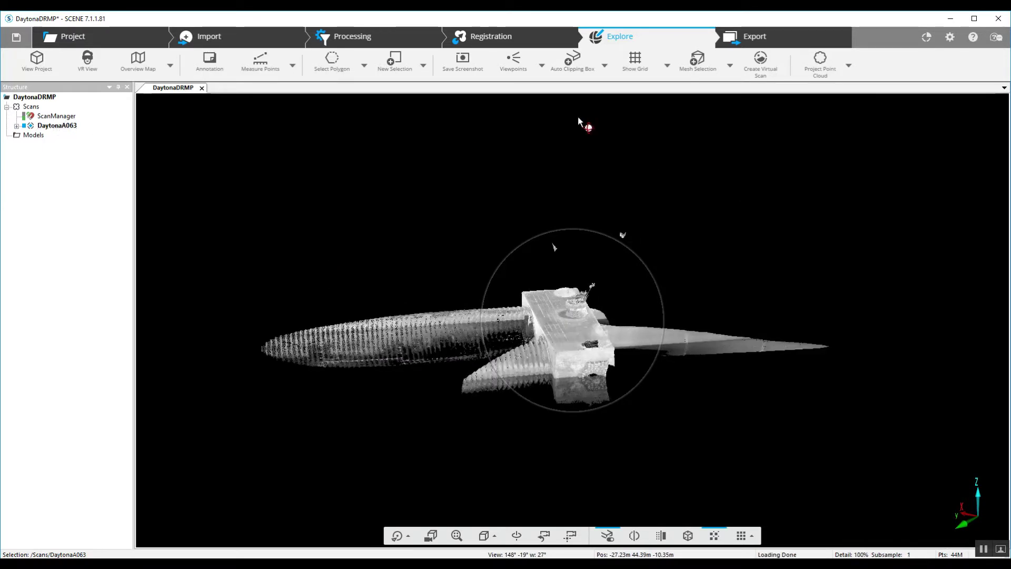
left_click_drag(791, 237, 776, 290)
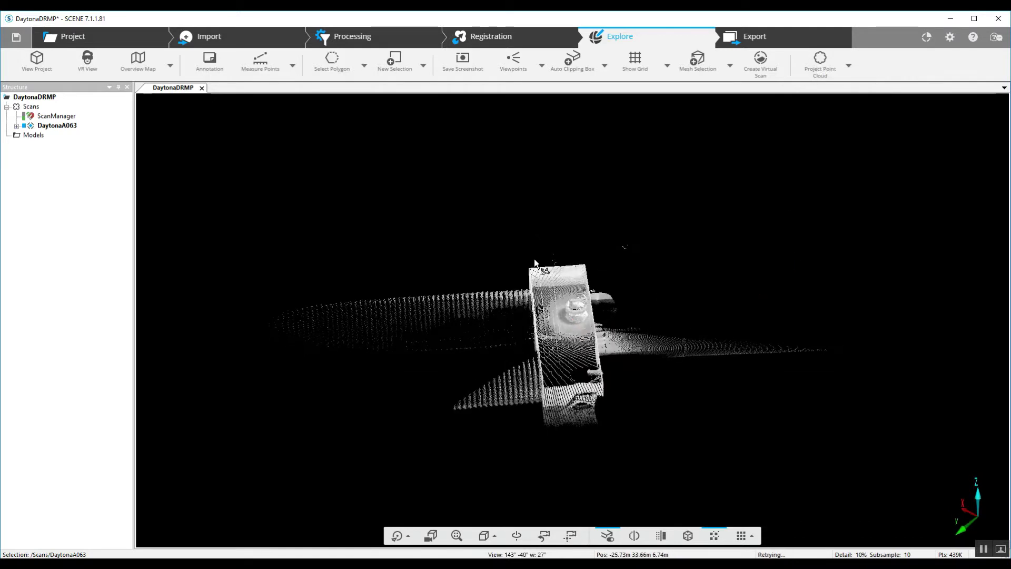
- Open the Quick View of scan DaytonaA063, examine the chamber's walls, ceiling and arched openings all around, and close the view
double_click(58, 126)
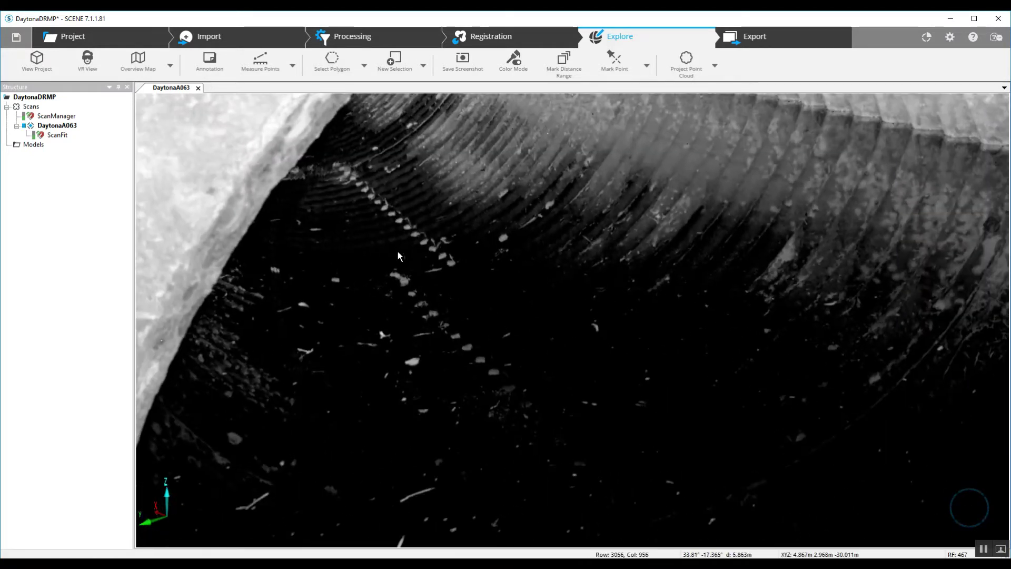
scroll(396, 244, "down", 5)
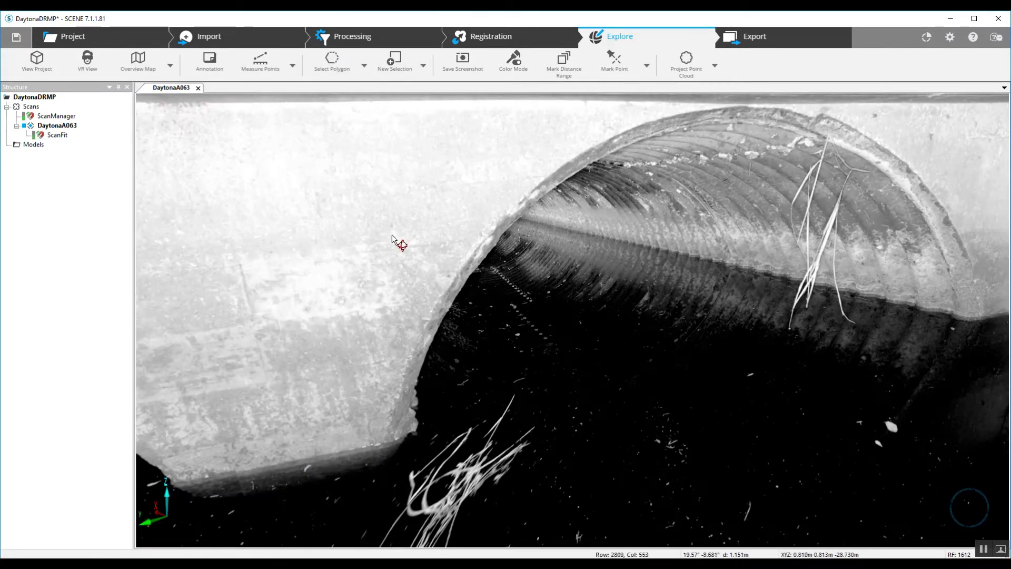
left_click_drag(393, 239, 580, 239)
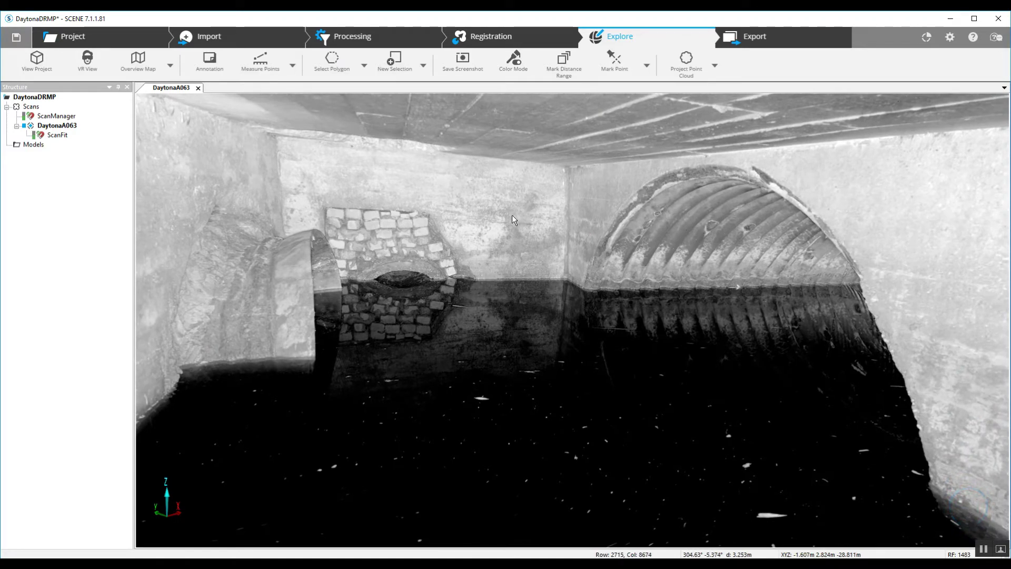
scroll(549, 226, "up", 8)
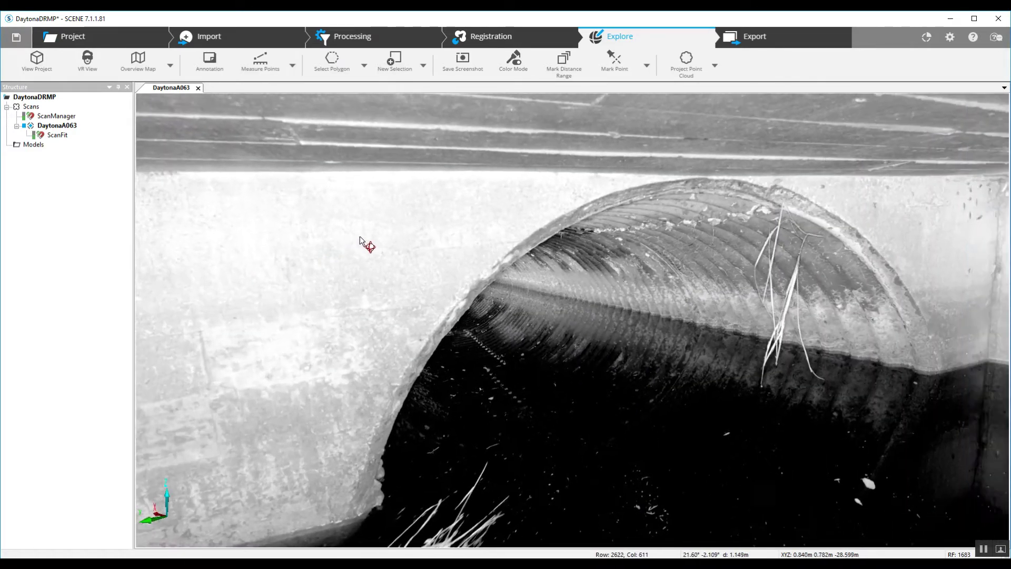
left_click_drag(360, 237, 300, 241)
left_click_drag(688, 225, 530, 244)
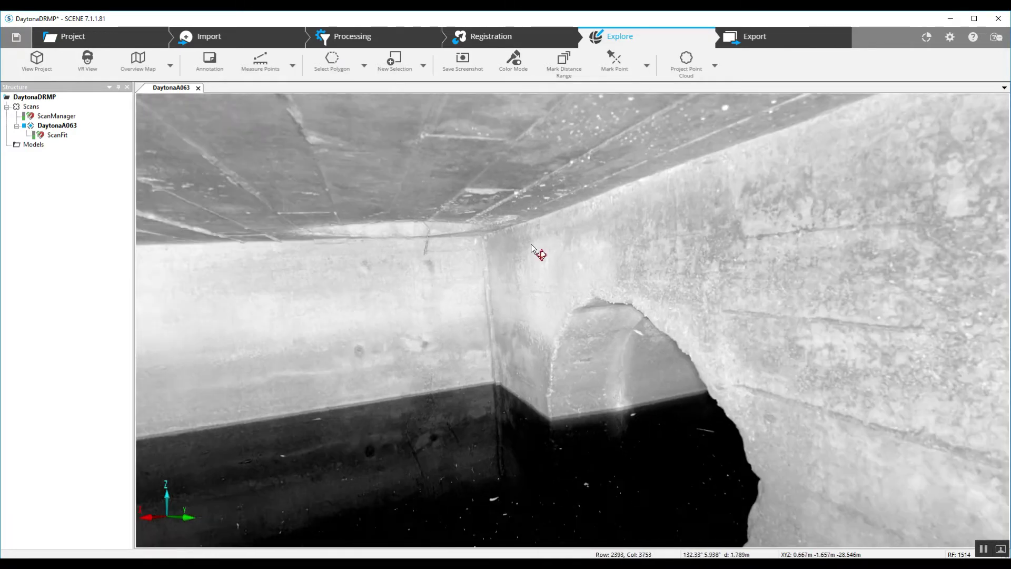
left_click_drag(678, 261, 823, 243)
left_click_drag(592, 265, 668, 246)
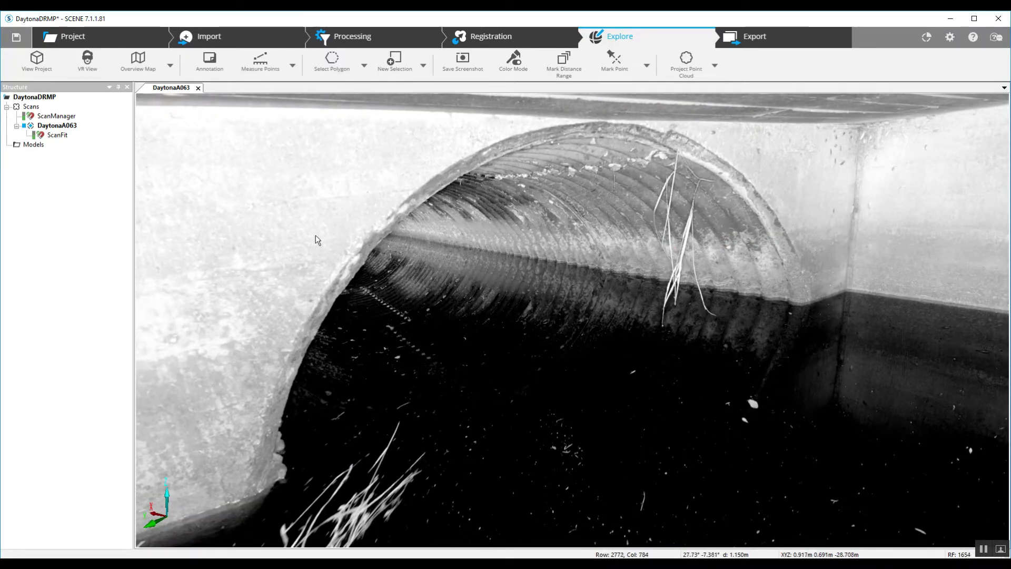
mouse_move(315, 235)
left_mouse_down()
mouse_move(330, 244)
mouse_move(436, 239)
mouse_move(485, 255)
mouse_move(513, 247)
left_mouse_up()
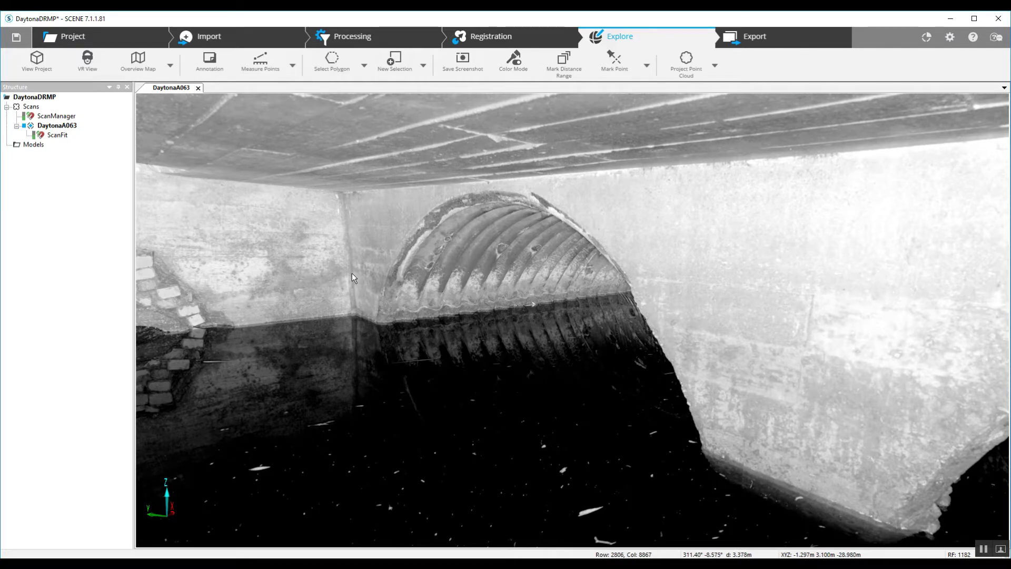
scroll(725, 290, "up", 10)
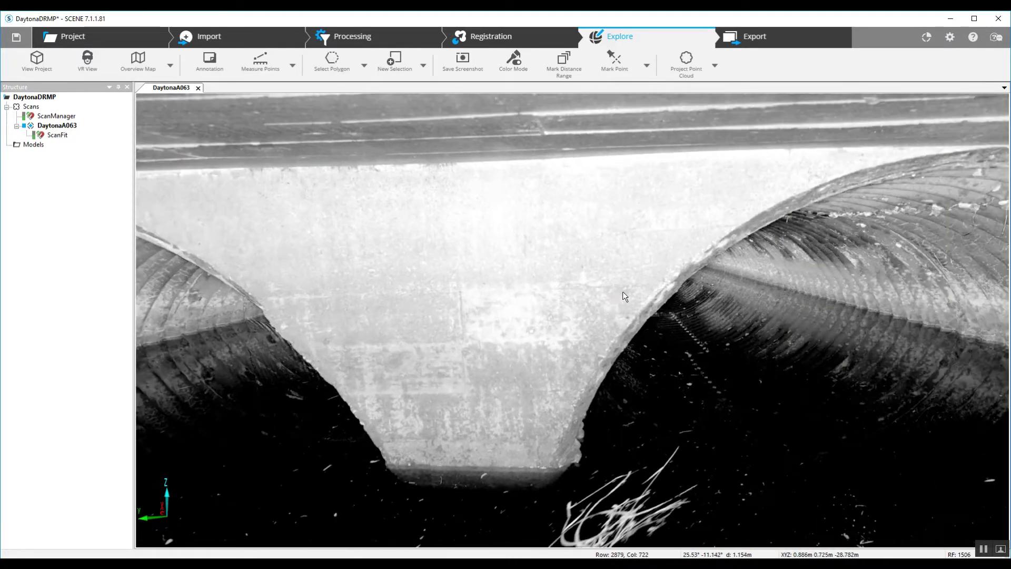
scroll(593, 272, "down", 10)
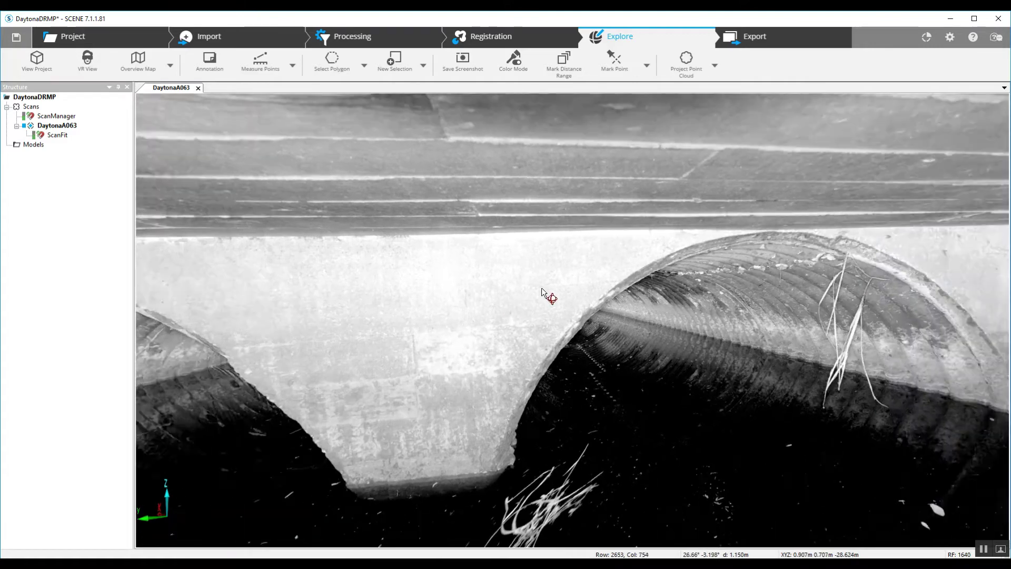
left_click_drag(541, 288, 488, 313)
left_click_drag(649, 304, 470, 307)
scroll(876, 295, "up", 5)
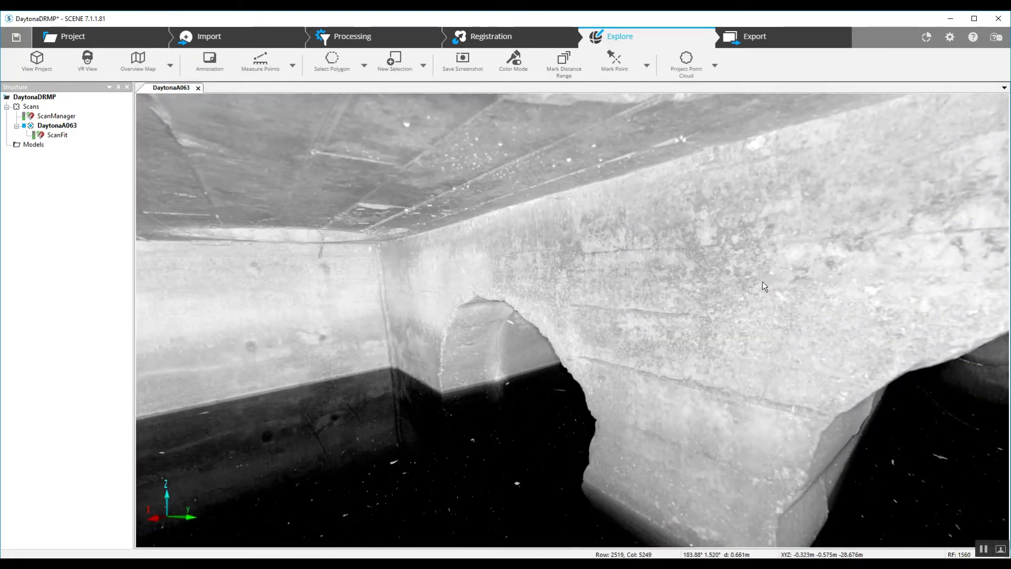
left_click_drag(652, 291, 682, 273)
left_click_drag(605, 271, 685, 255)
left_click_drag(561, 274, 669, 277)
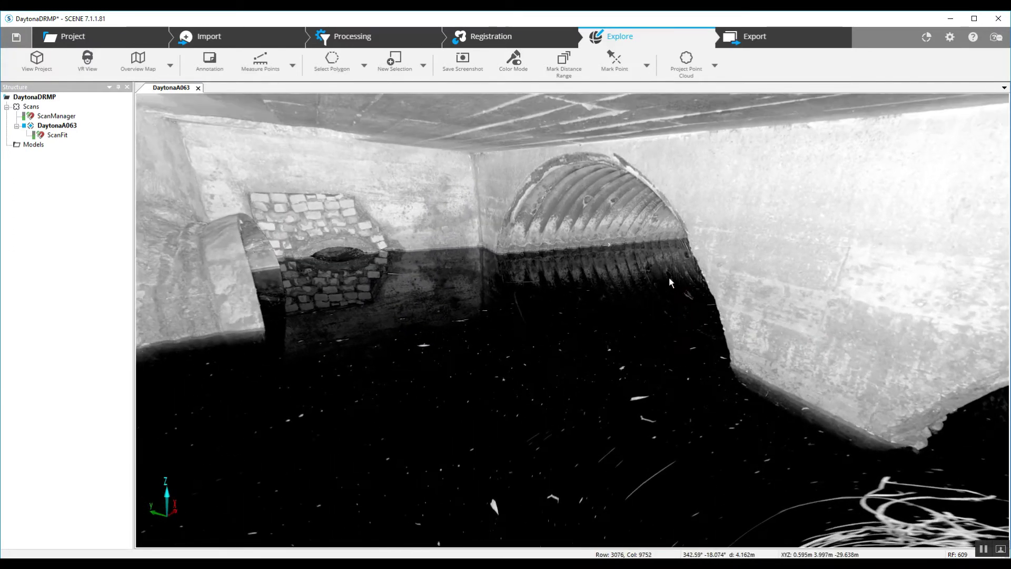
left_click_drag(326, 210, 480, 255)
double_click(480, 254)
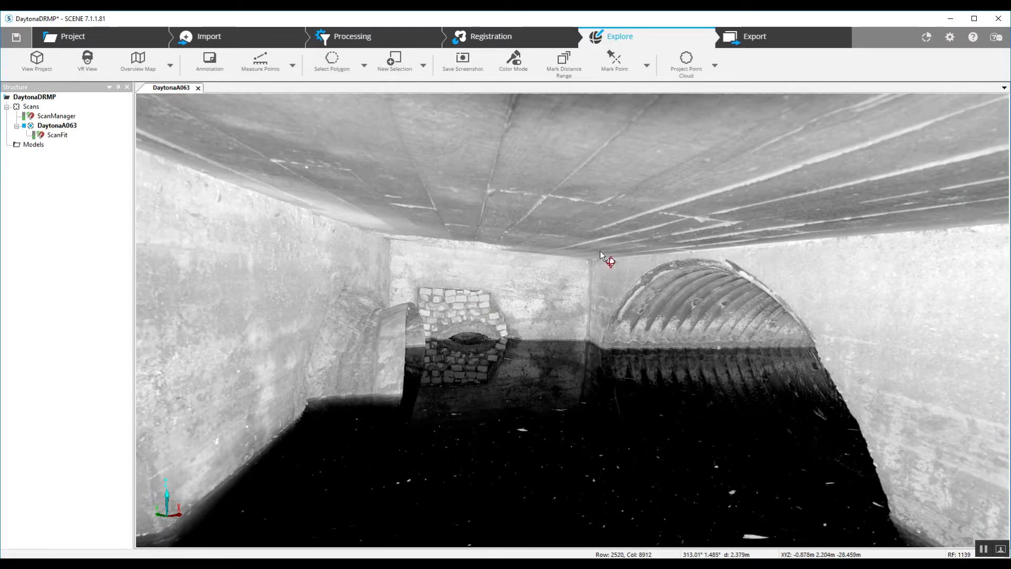
left_click_drag(602, 254, 574, 226)
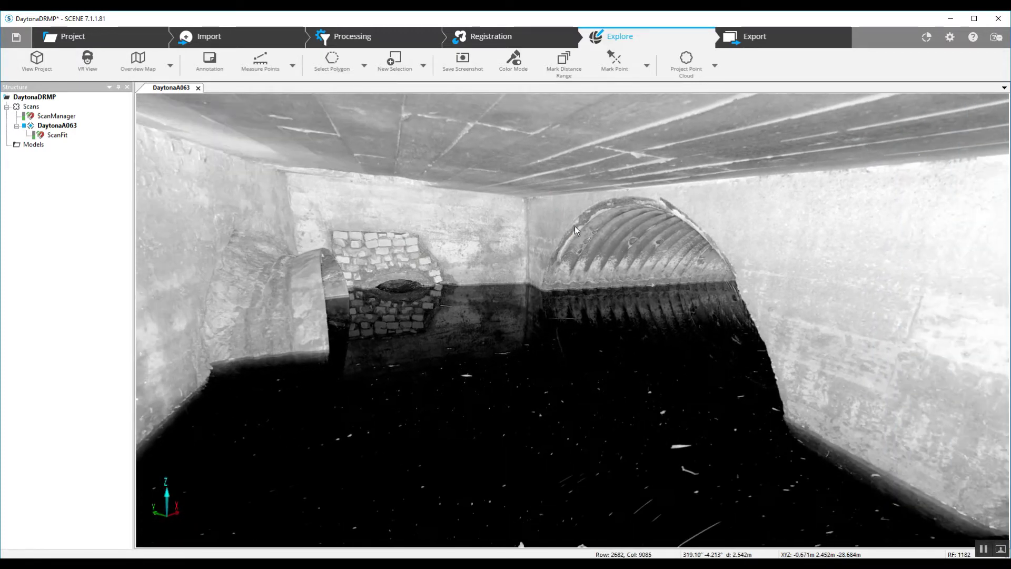
left_click(199, 88)
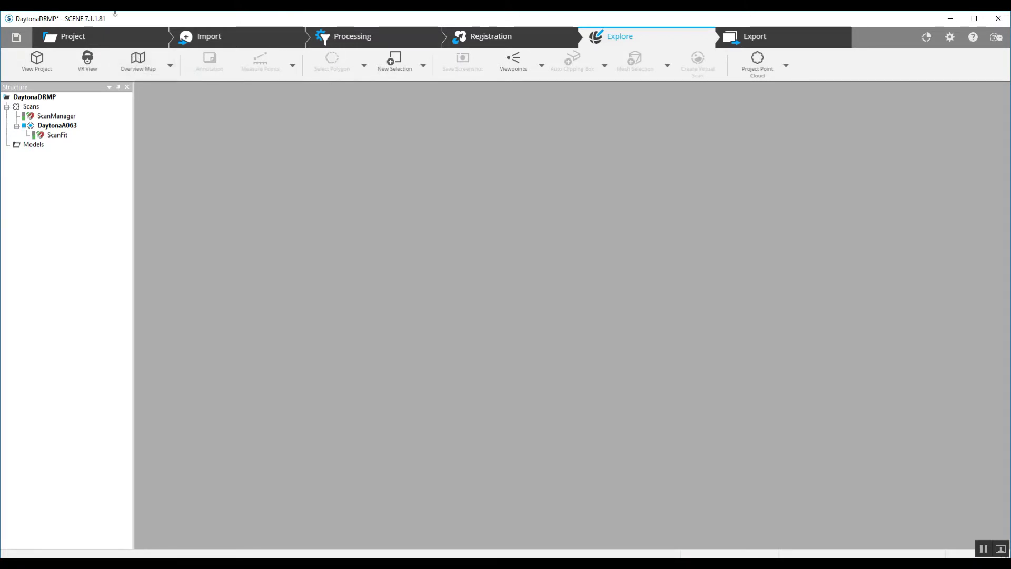
left_click(136, 65)
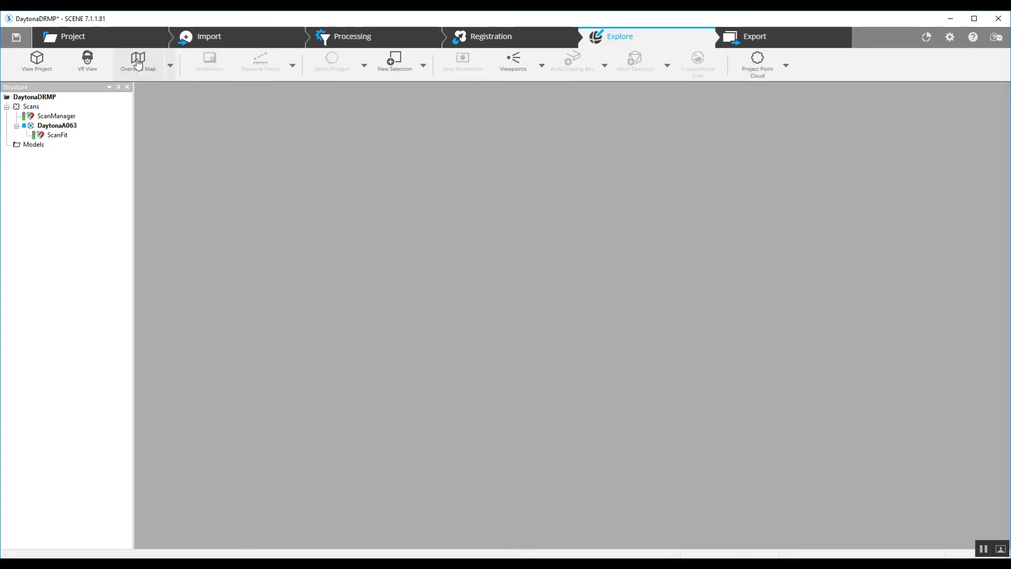
left_click(138, 62)
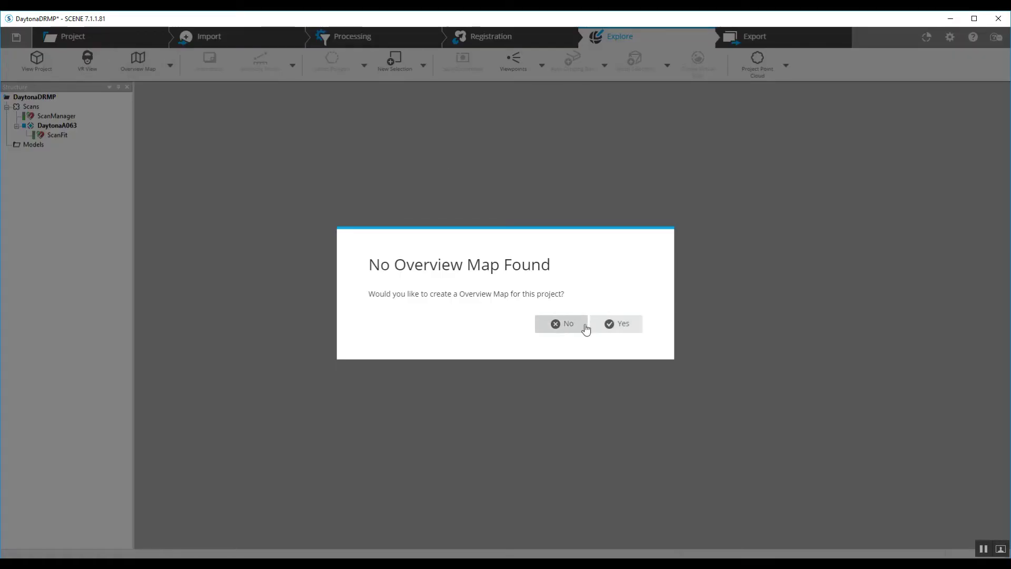
left_click(561, 323)
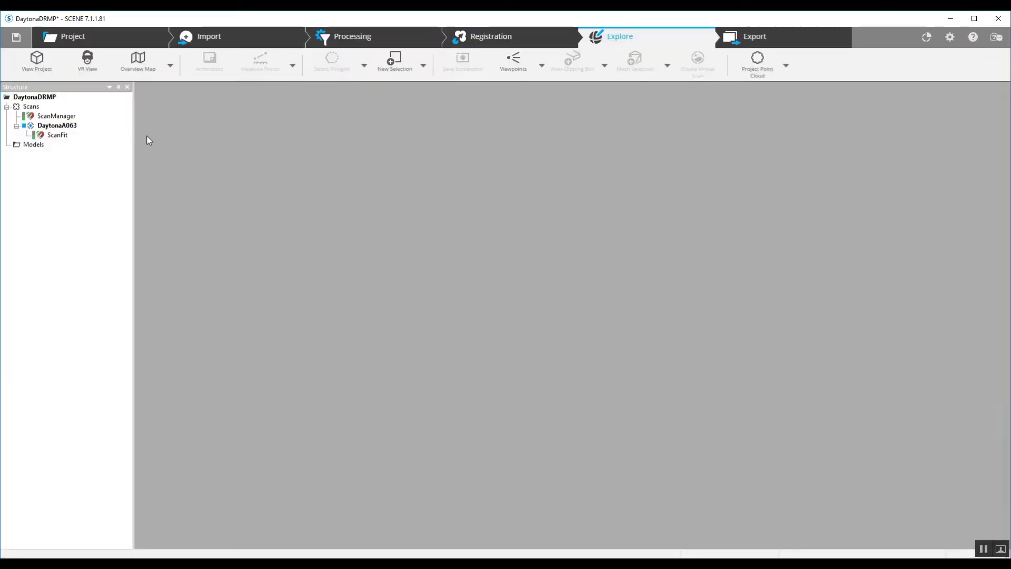
- Create an overview map for the project and open it to view the scan's plan layout
left_click(170, 65)
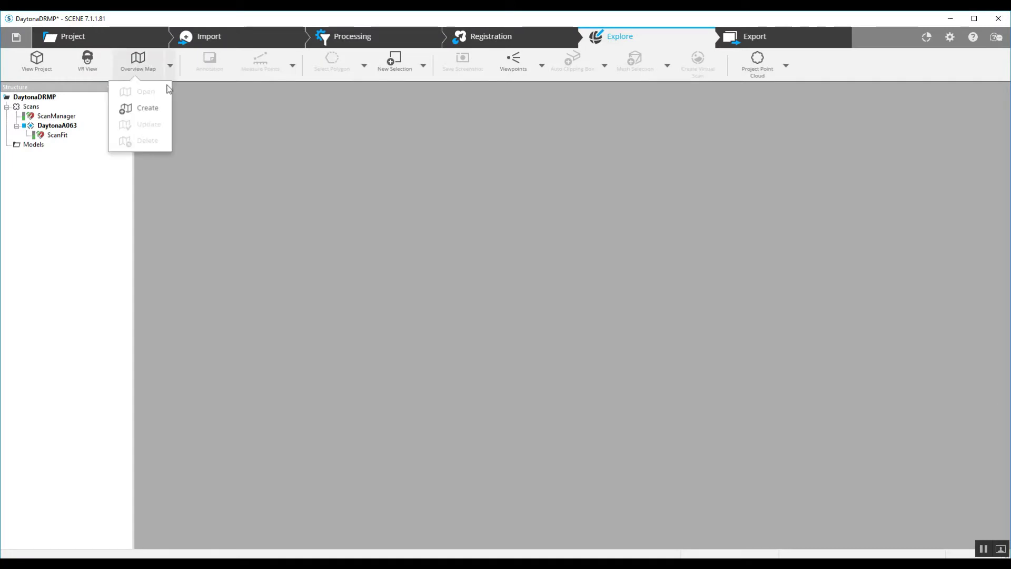
left_click(149, 108)
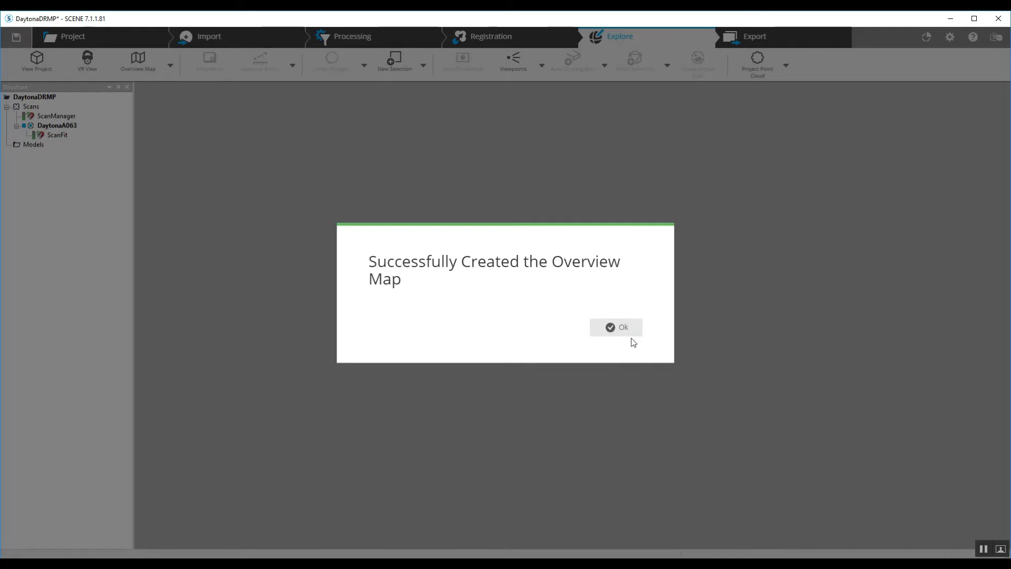
left_click(626, 328)
left_click(170, 66)
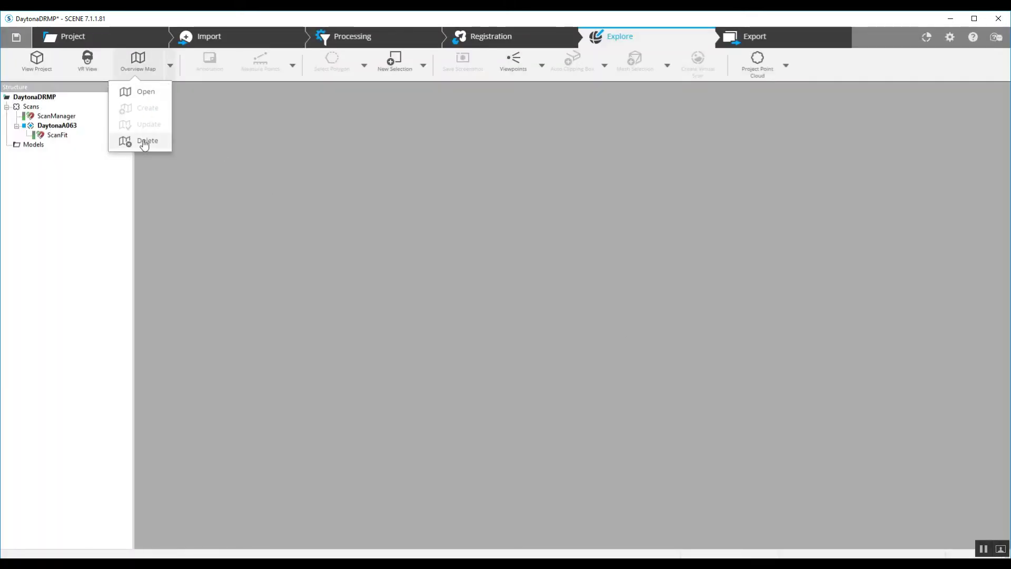
left_click(146, 92)
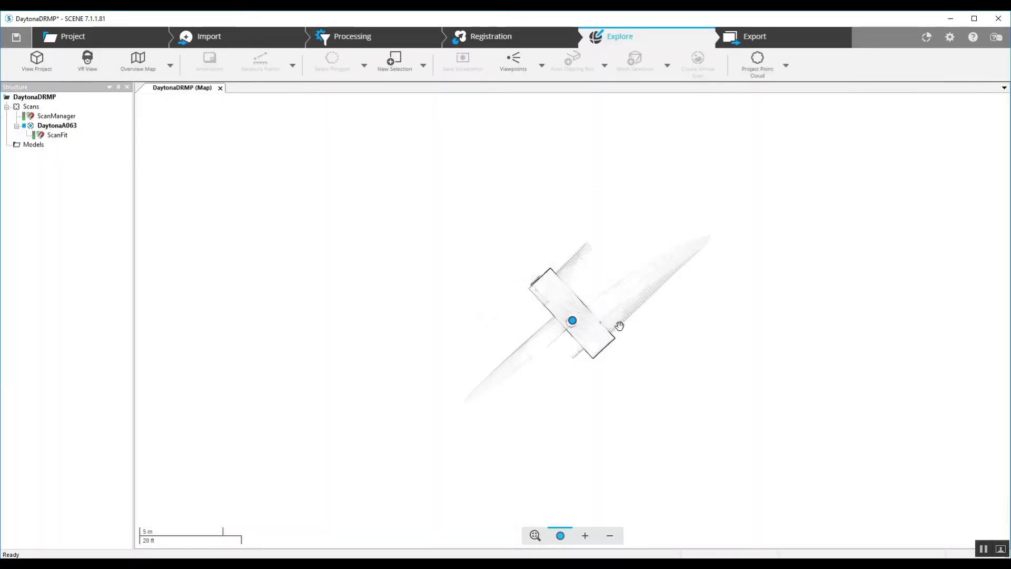
scroll(638, 336, "up", 11)
scroll(619, 337, "down", 6)
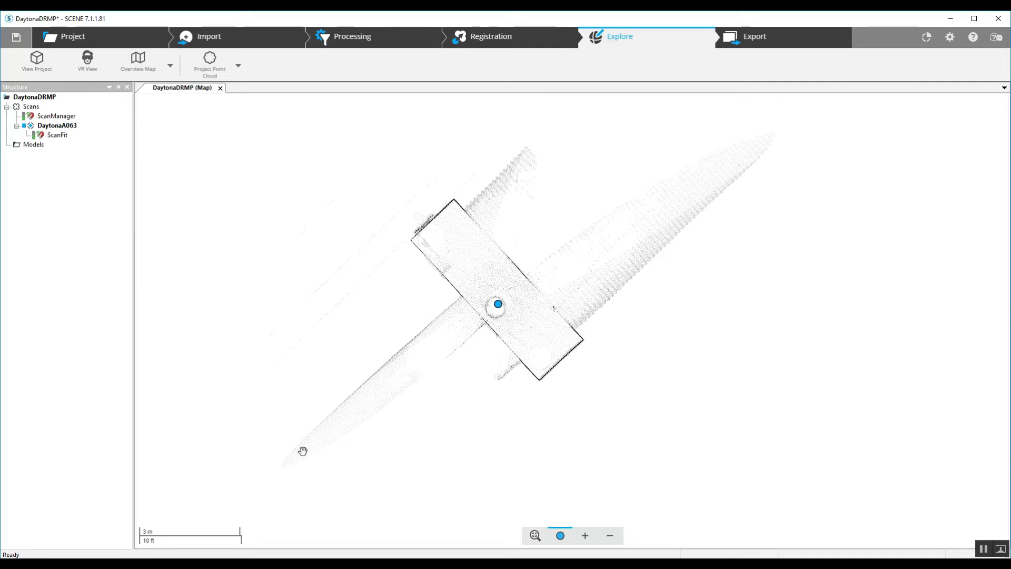
- Open the 3D View of DaytonaA063 from its overview map marker and inspect the point cloud starting from the Top view
left_click(497, 304)
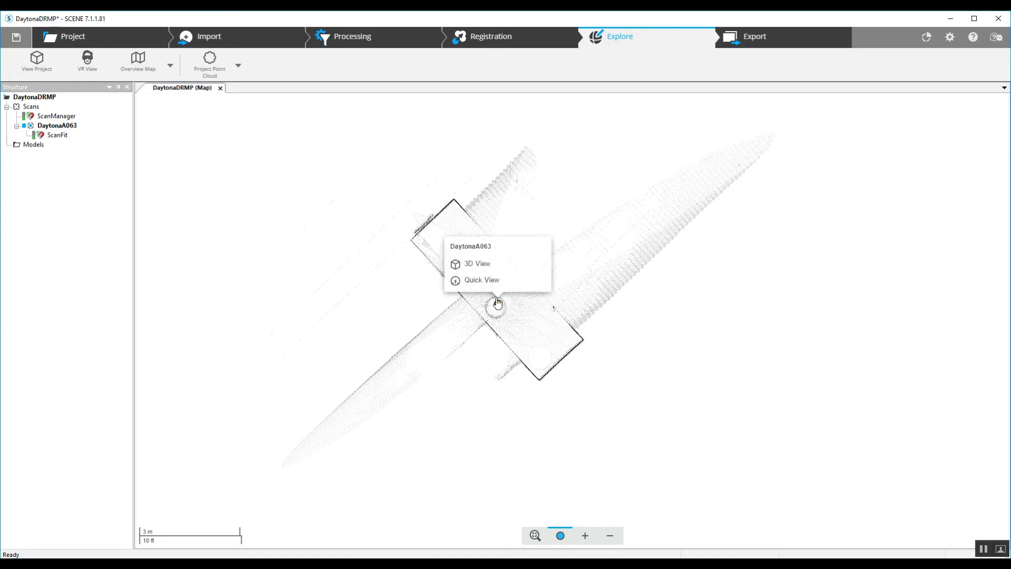
left_click(484, 265)
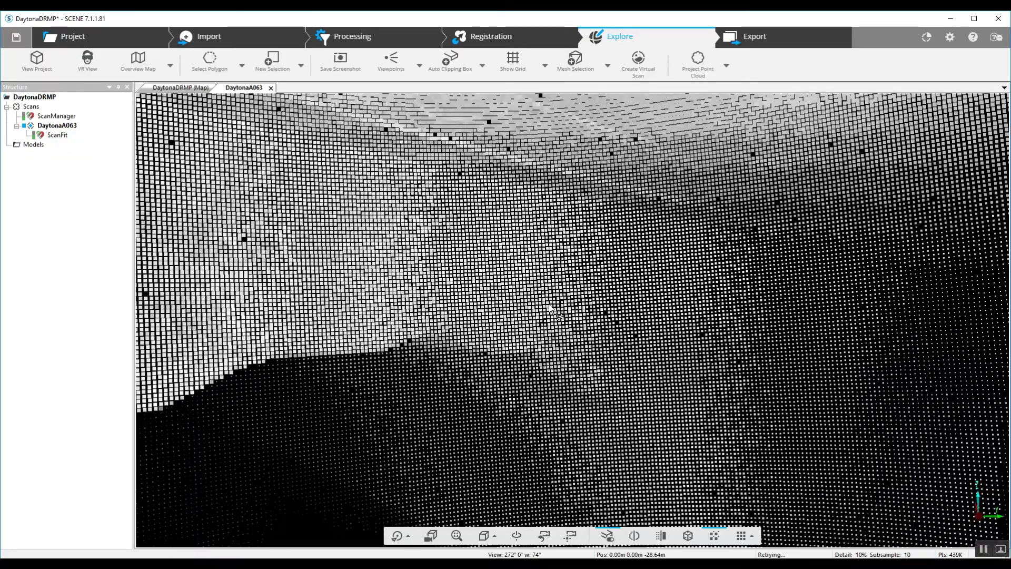
mouse_move(550, 307)
left_mouse_down()
mouse_move(702, 345)
mouse_move(690, 327)
mouse_move(582, 314)
mouse_move(554, 342)
mouse_move(527, 400)
left_mouse_up()
left_click(490, 536)
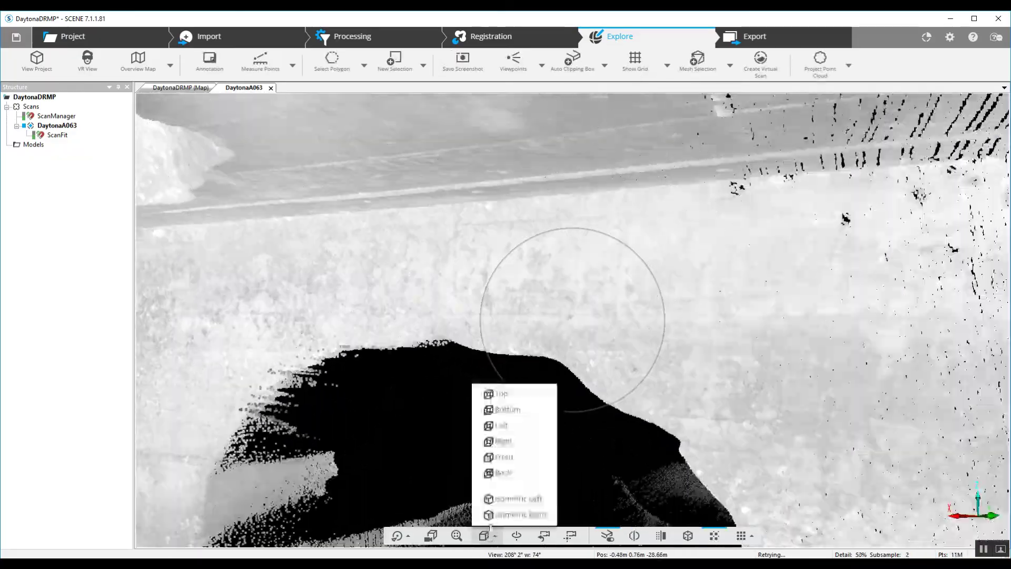
left_click(498, 400)
scroll(613, 387, "up", 6)
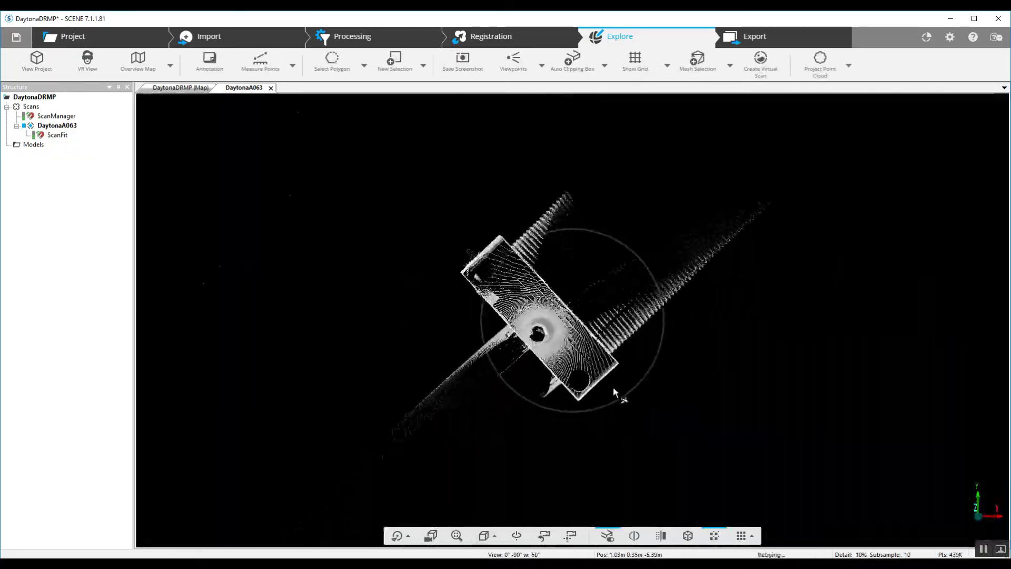
left_click(515, 537)
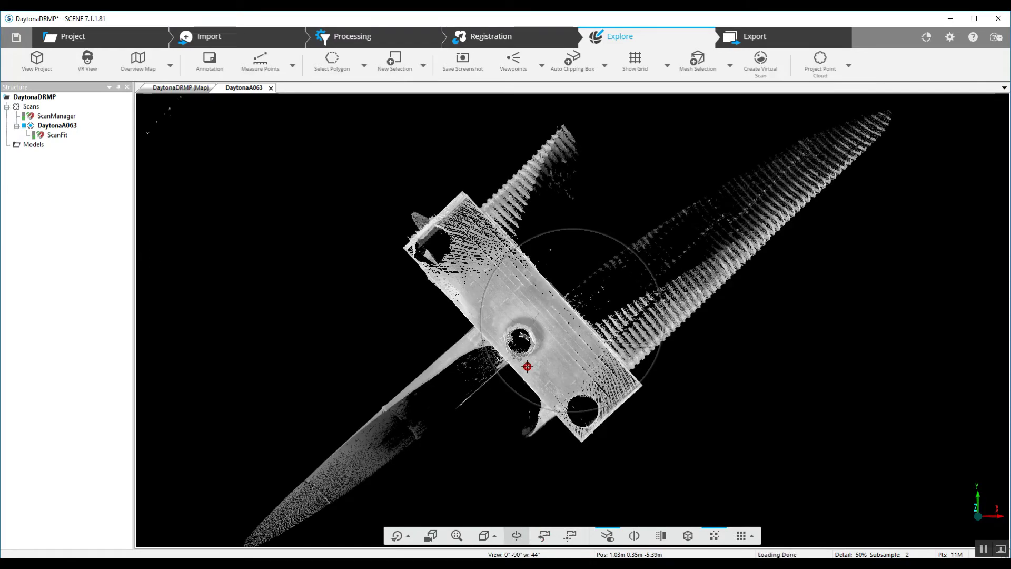
left_click_drag(532, 311, 884, 203)
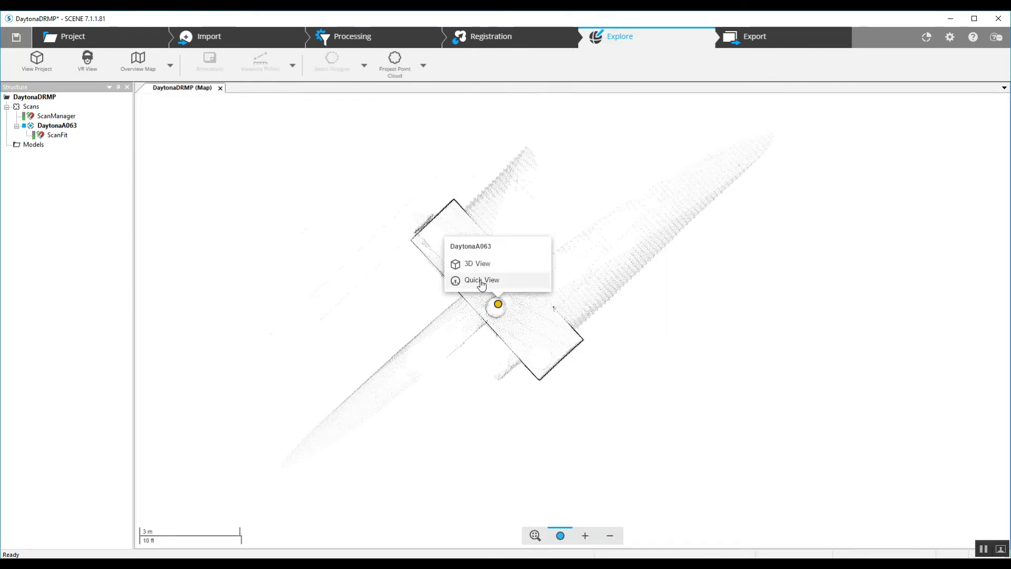
- Open the Quick View of DaytonaA063 from its overview map marker and look around the chamber and culvert openings
left_click(482, 281)
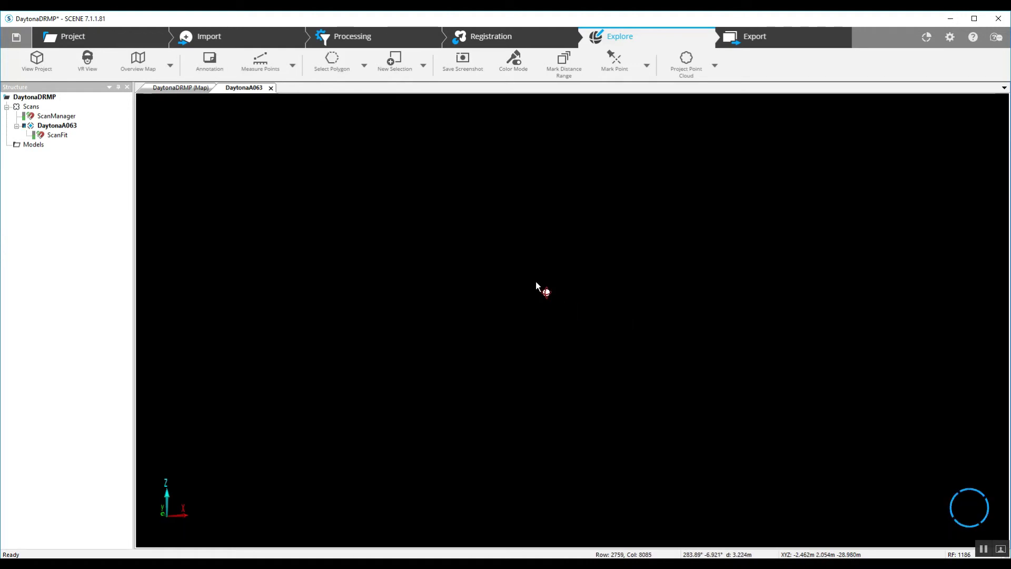
left_click_drag(442, 326, 653, 315)
scroll(672, 335, "up", 3)
left_click_drag(576, 314, 694, 304)
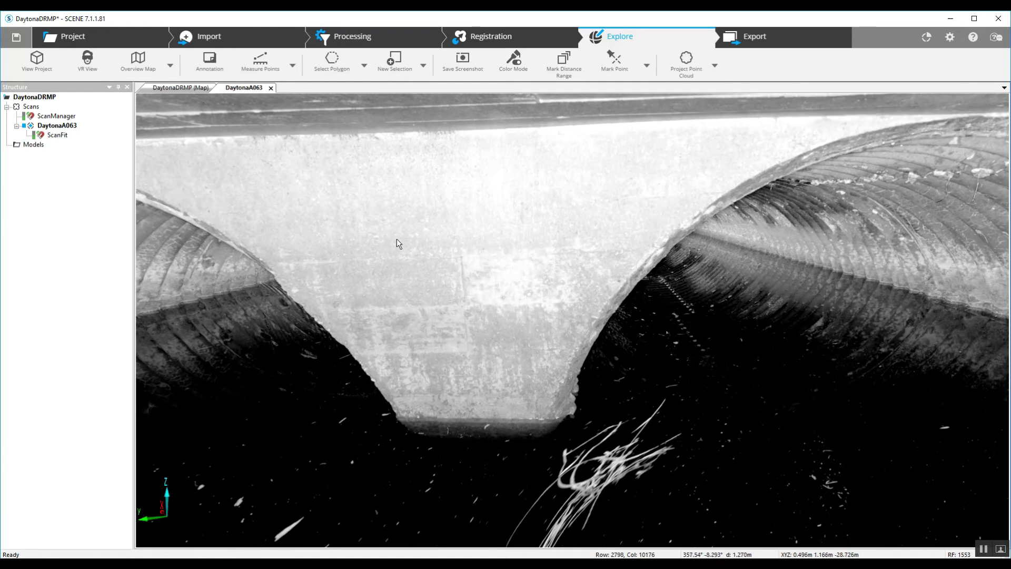
left_click_drag(400, 231, 442, 255)
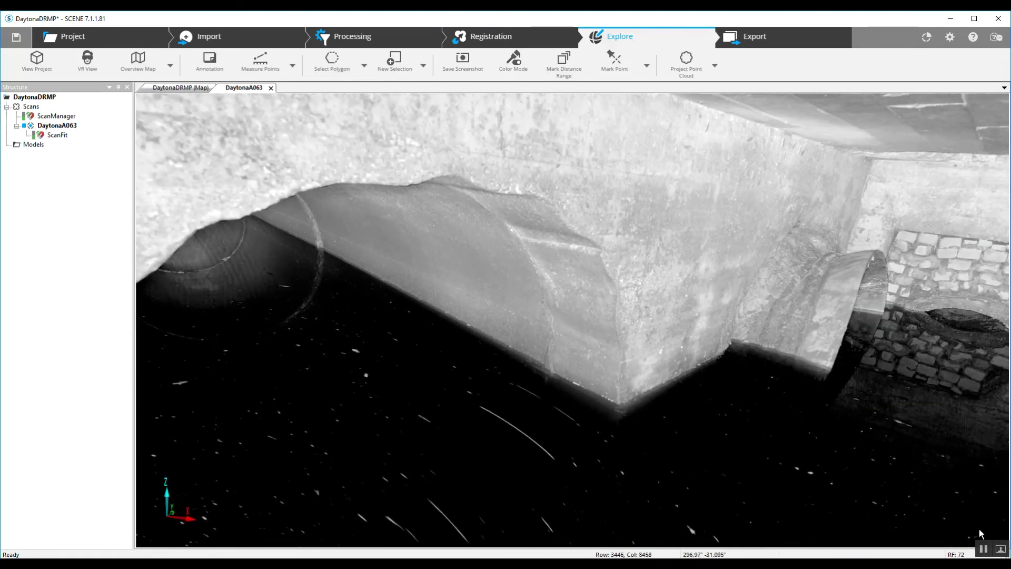